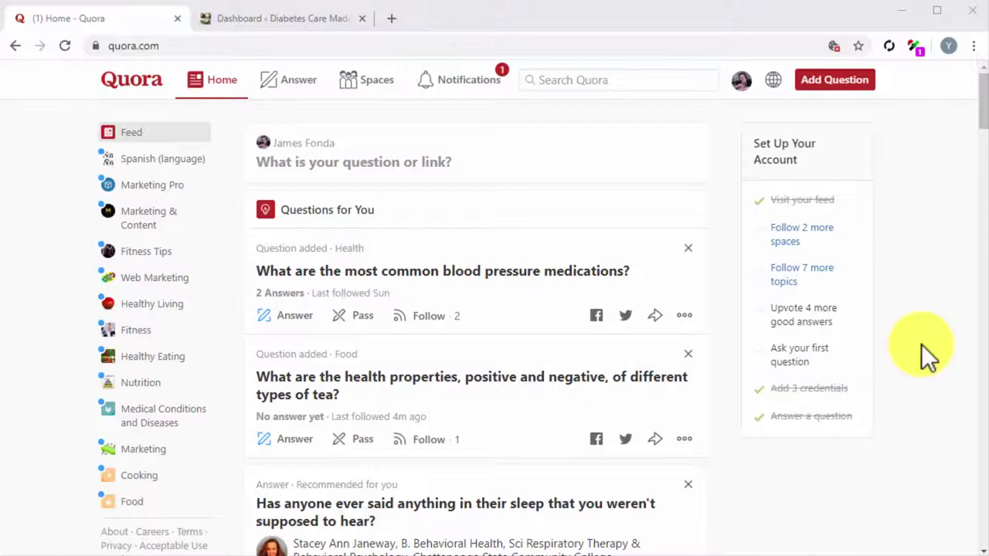
Bring up the WordPress dashboard's All Posts list showing the four published diabetes posts.
click(317, 25)
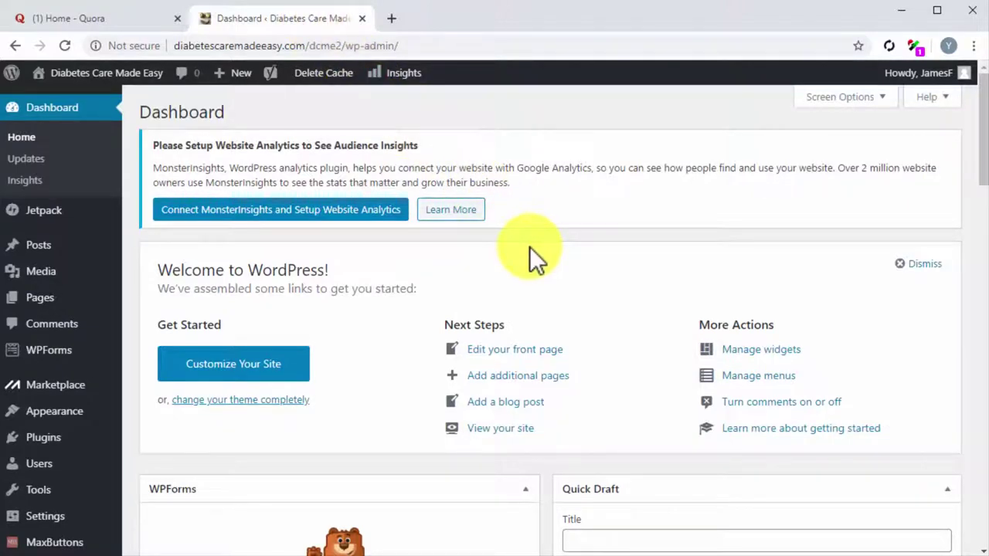
click(68, 246)
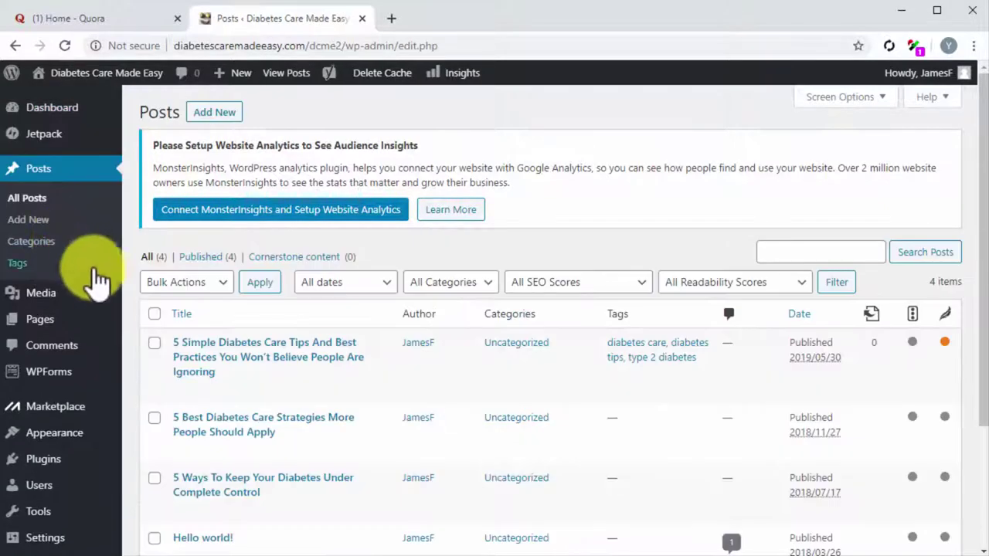
scroll(130, 319, down, 2)
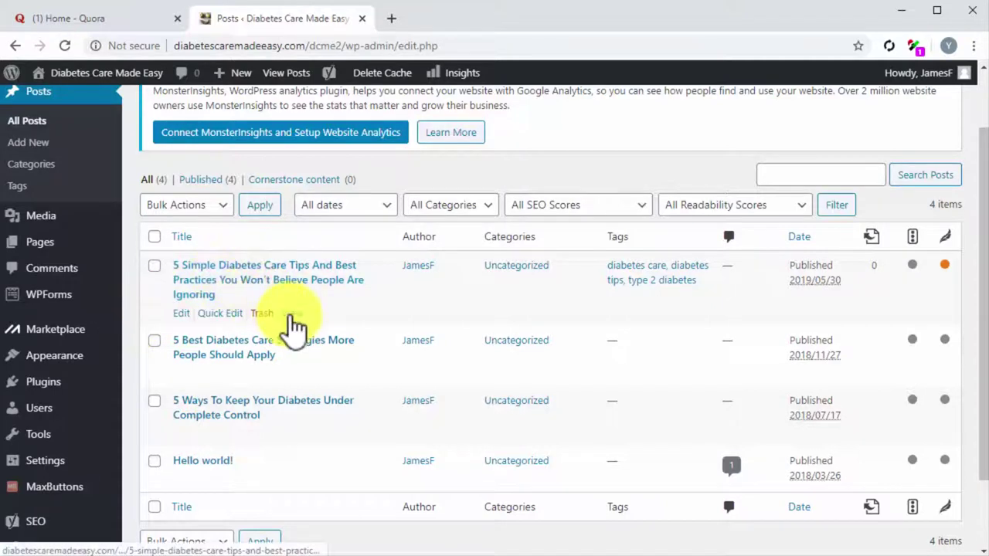
View the simple diabetes care tips post live, skim it, then go back to the Quora home feed.
click(292, 315)
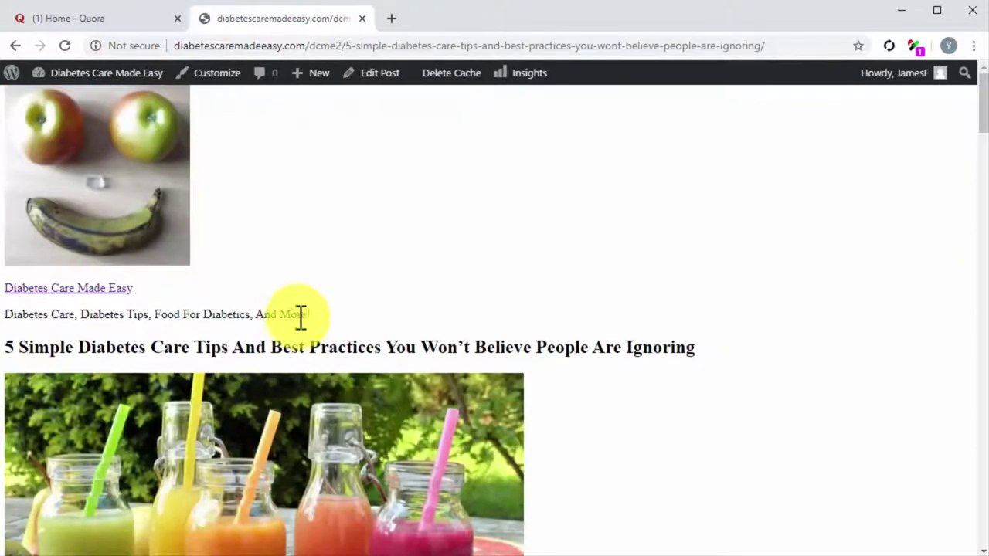
scroll(579, 373, down, 15)
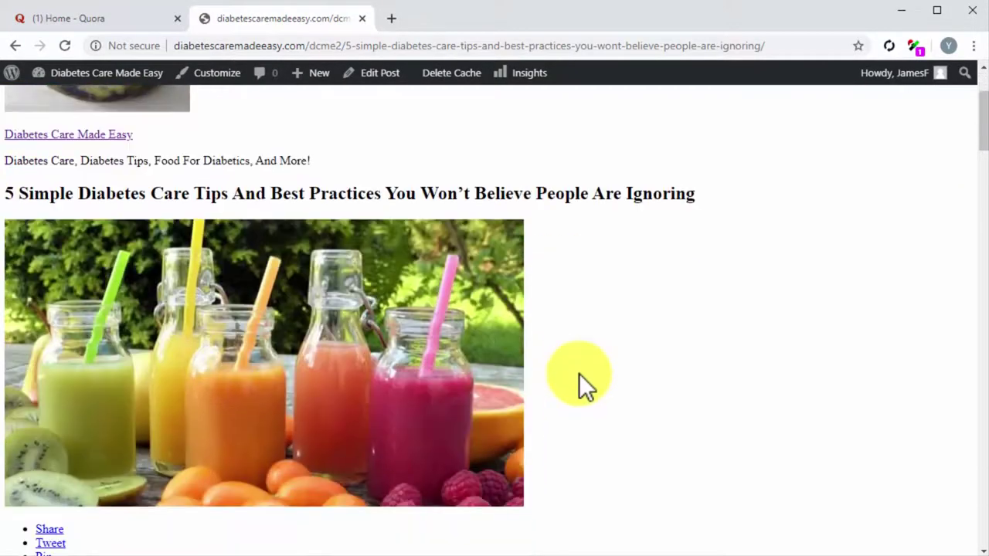
scroll(582, 376, up, 15)
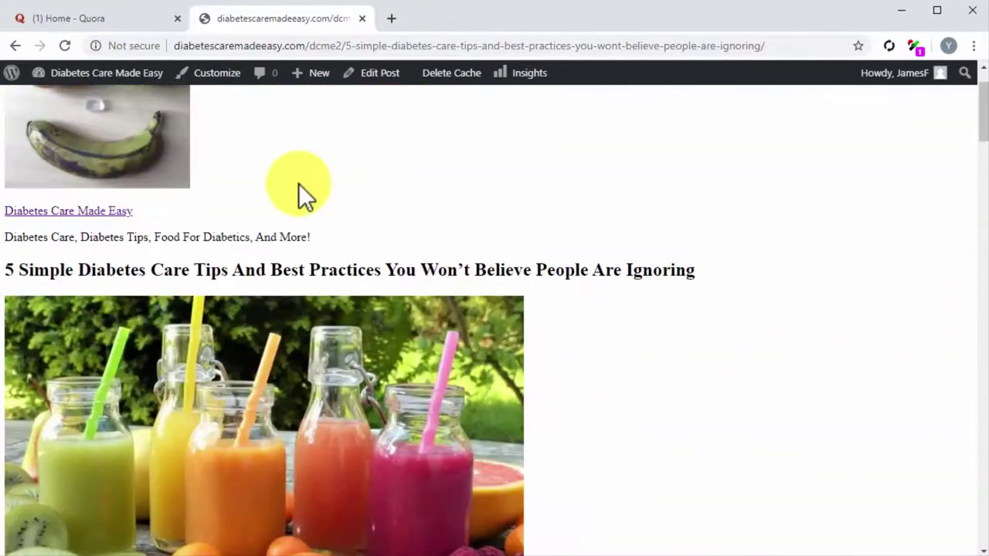
click(139, 28)
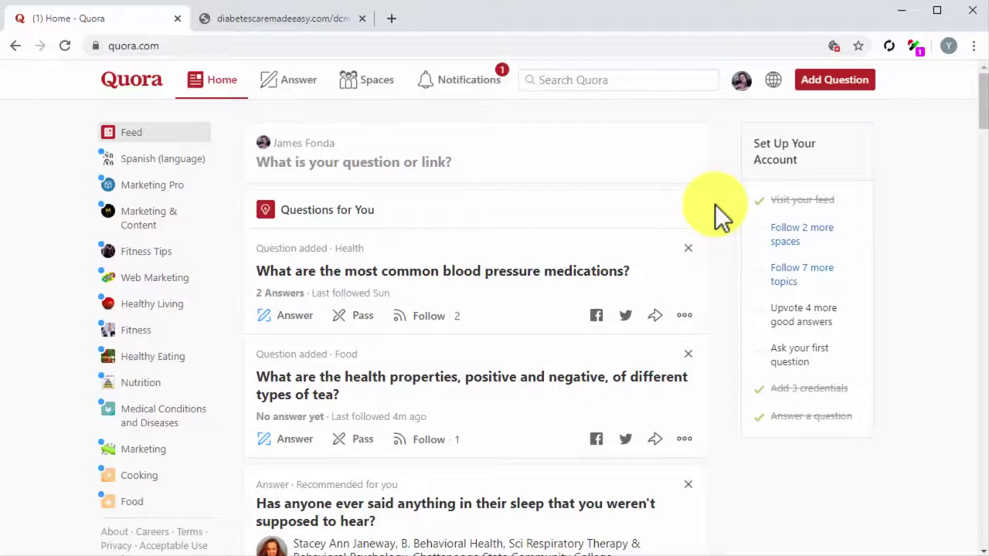
Search Quora for 'diabetes tips', limit results to Questions, and find 'How do you stay healthy with Diabetes?'.
click(655, 82)
text(diabetes tips)
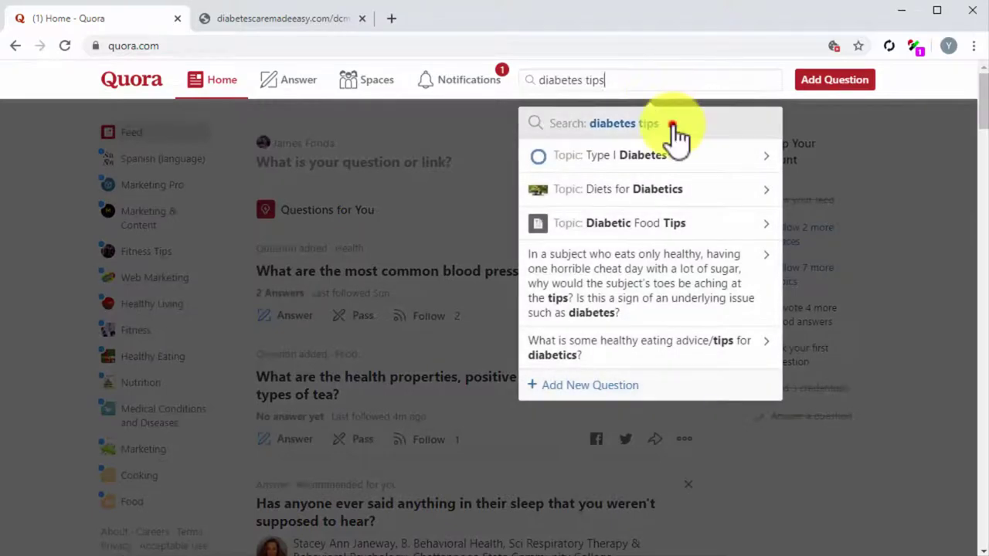
click(677, 131)
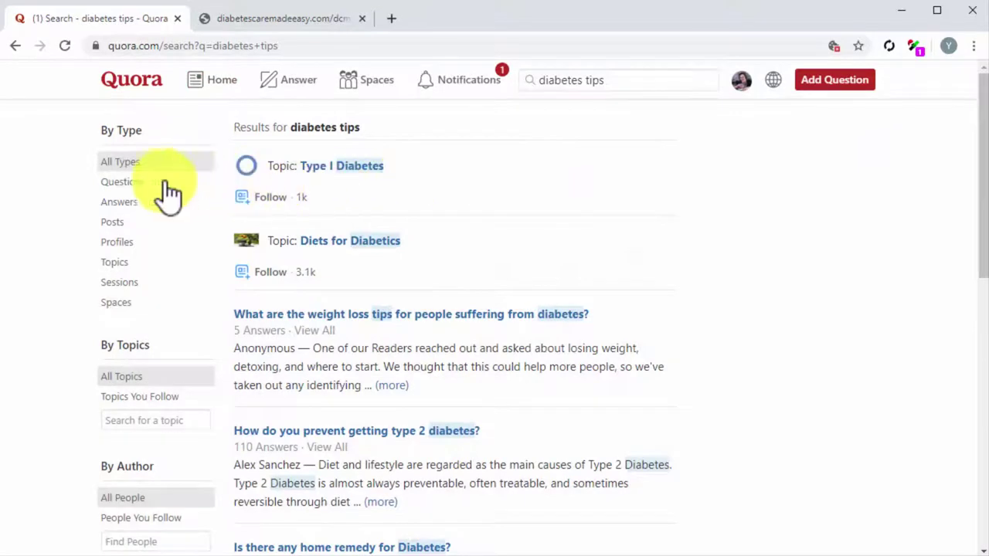
click(143, 182)
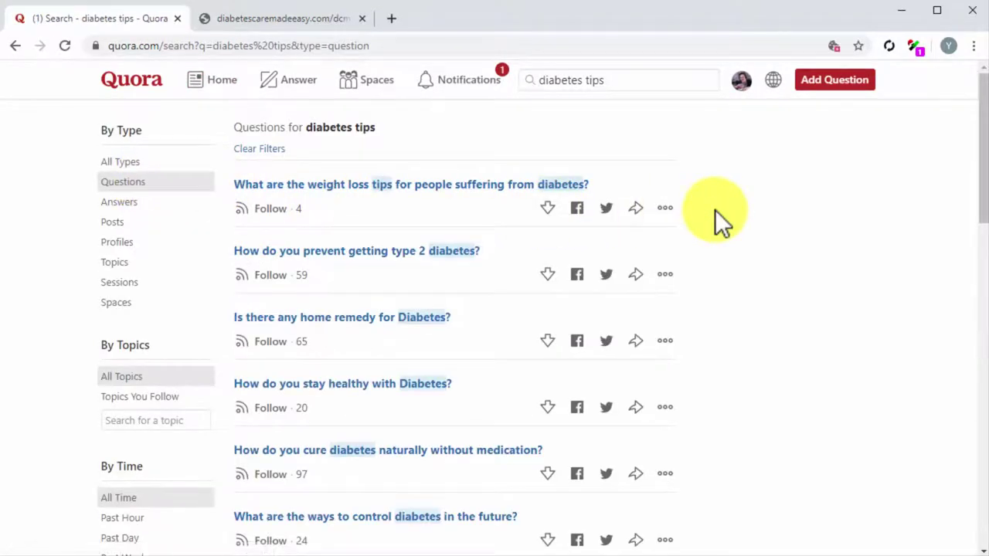
scroll(715, 209, down, 2)
scroll(715, 210, down, 1)
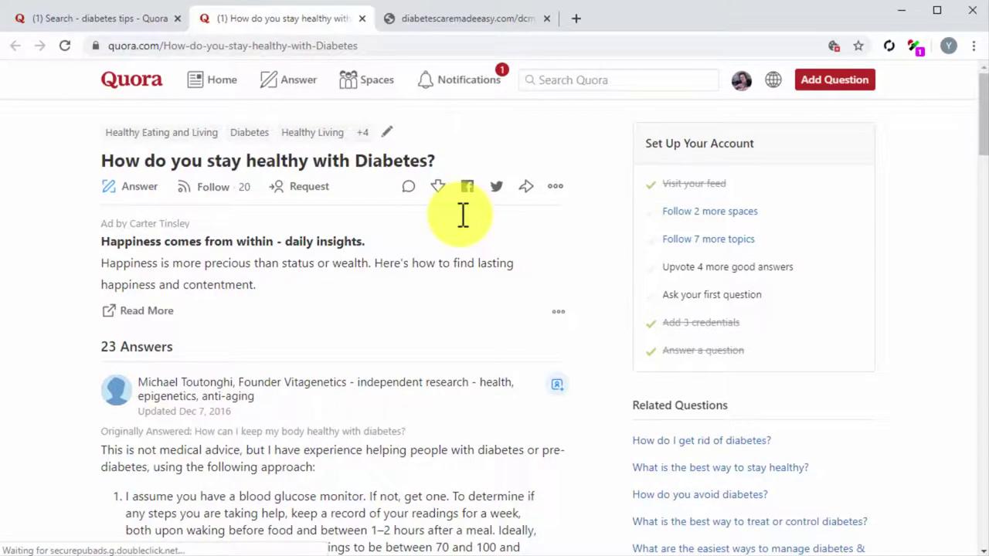
Start an answer to the question, checking the blog article for reference.
click(139, 190)
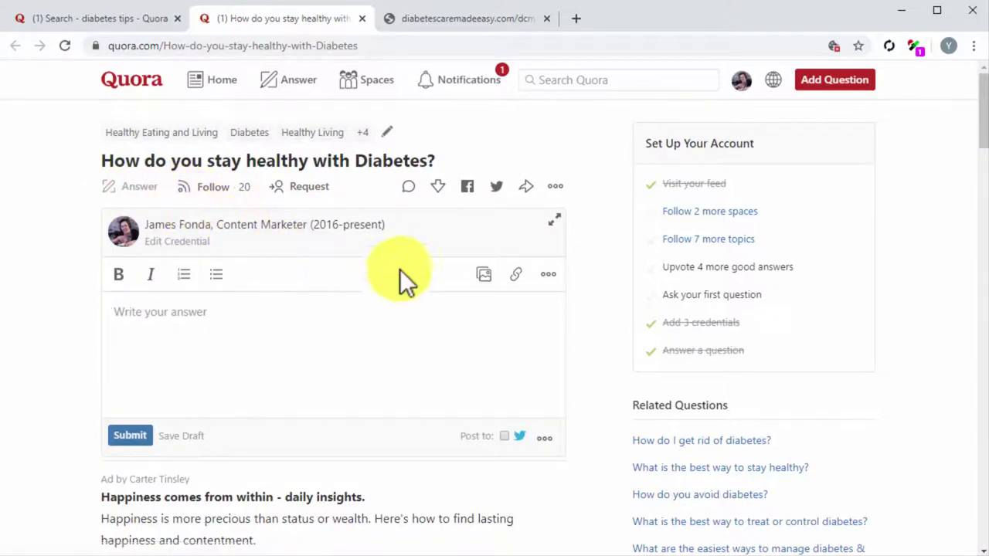
click(433, 26)
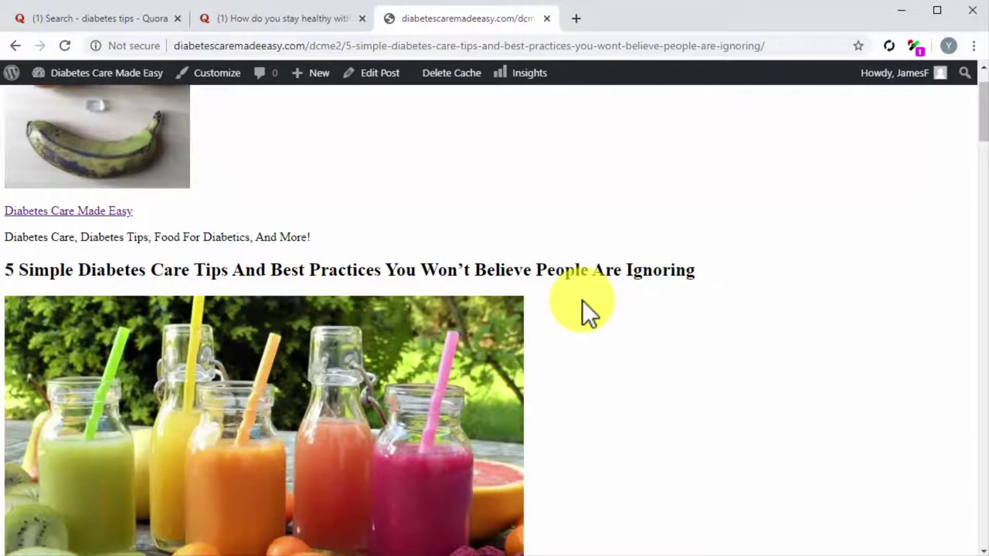
scroll(582, 299, up, 1)
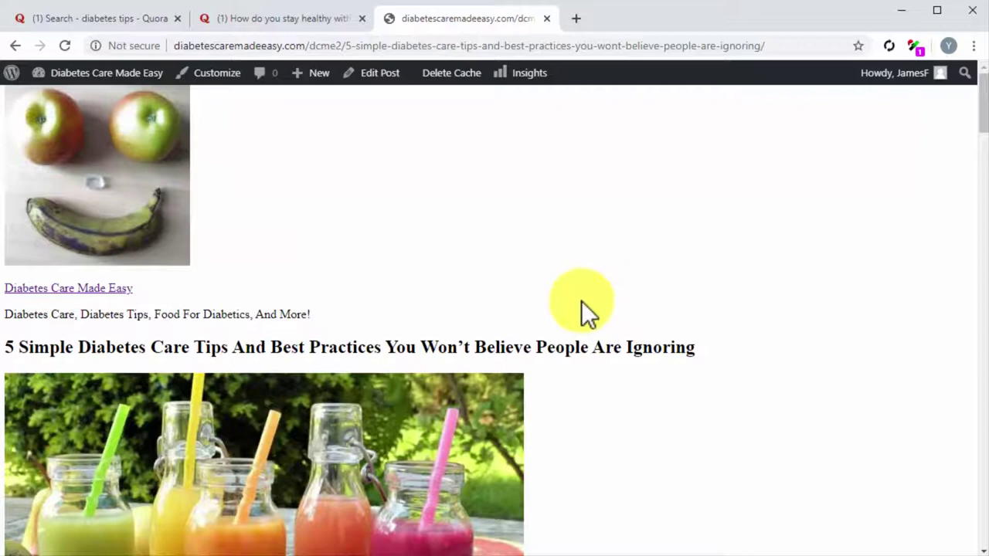
click(286, 22)
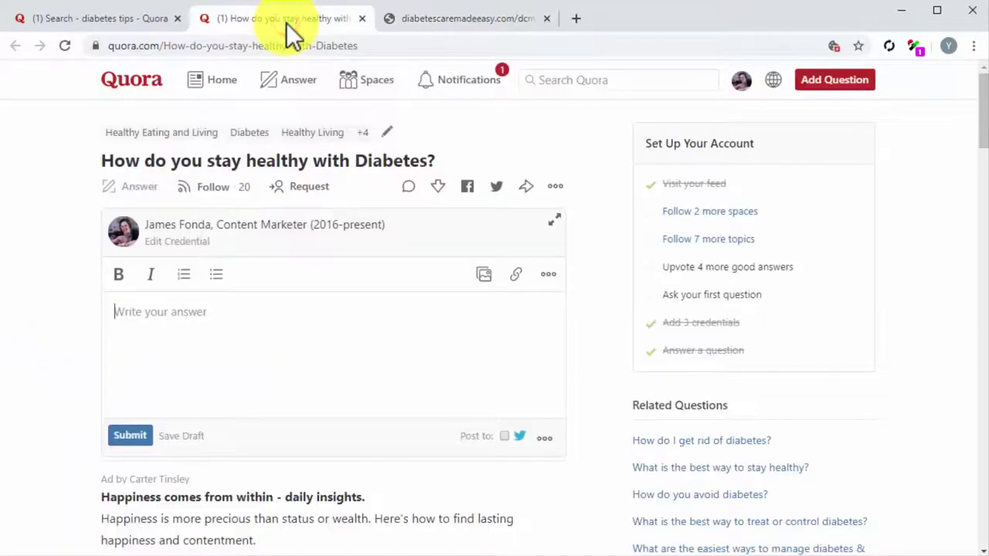
Write the bold opening line 'There are 4 easy ways to stay healthy when you have diabetes'.
text(There are 4 easy ways to stay healthy when you have diabetes)
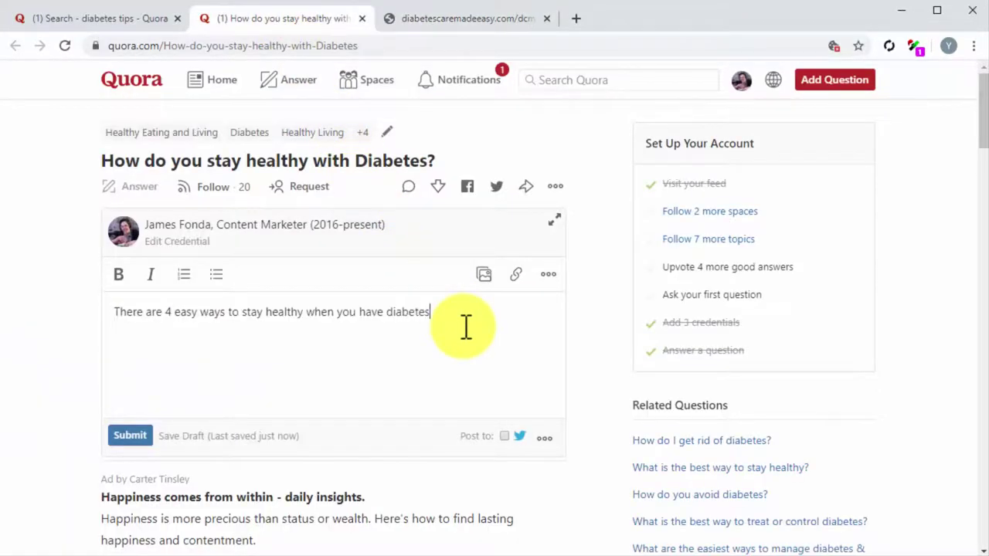
click(456, 326)
drag(255, 319, 116, 309)
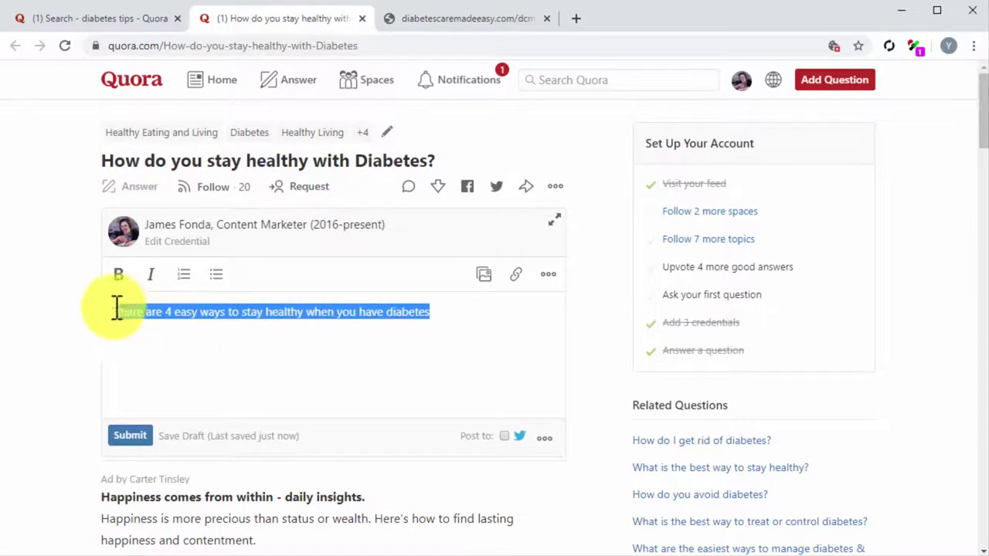
click(119, 275)
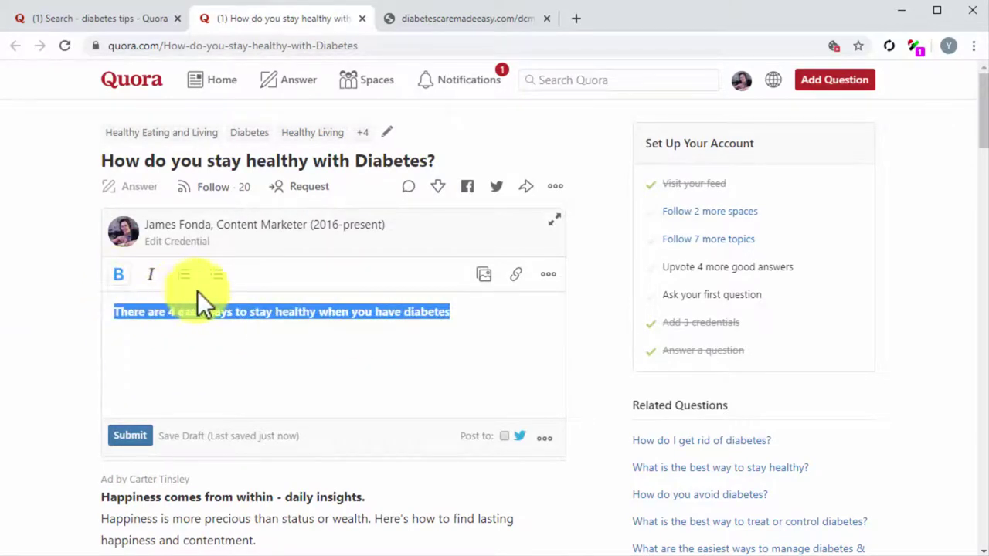
click(474, 319)
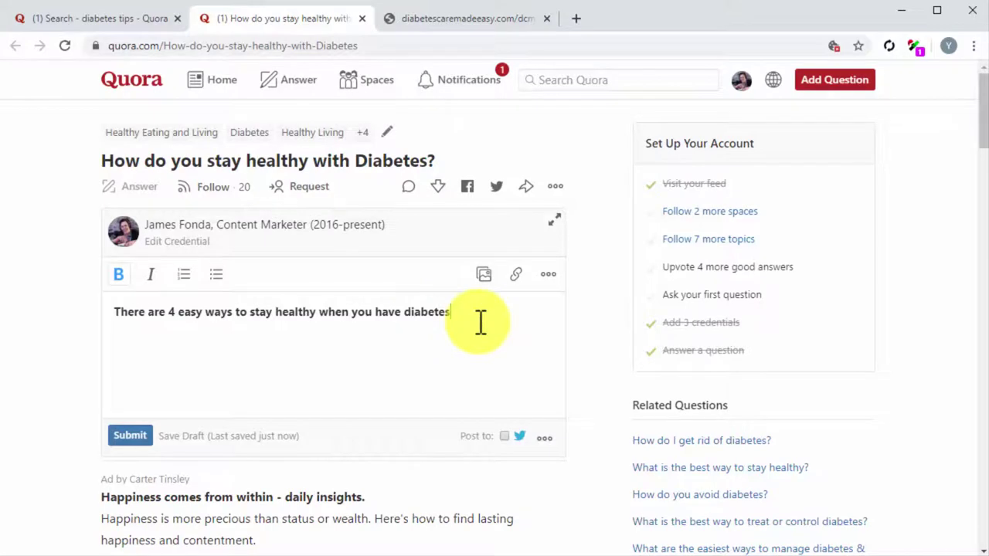
Paste the copied blog paragraph on a new line below the bold intro.
key(Return)
text(Now, we'd like to highlight that these are not lifestyle hacks or magic recipes, just lifestyle guidelines that anyone should follow to stay healthy and in top-form!)
key(Return)
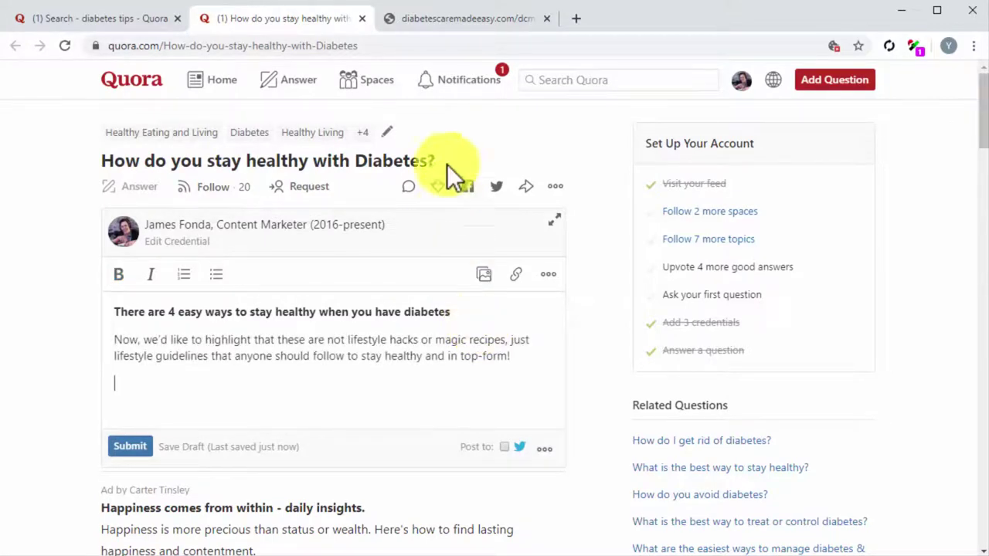
Select the blog article's Blood Sugar monitoring section, from its heading through the measurements paragraph.
click(418, 29)
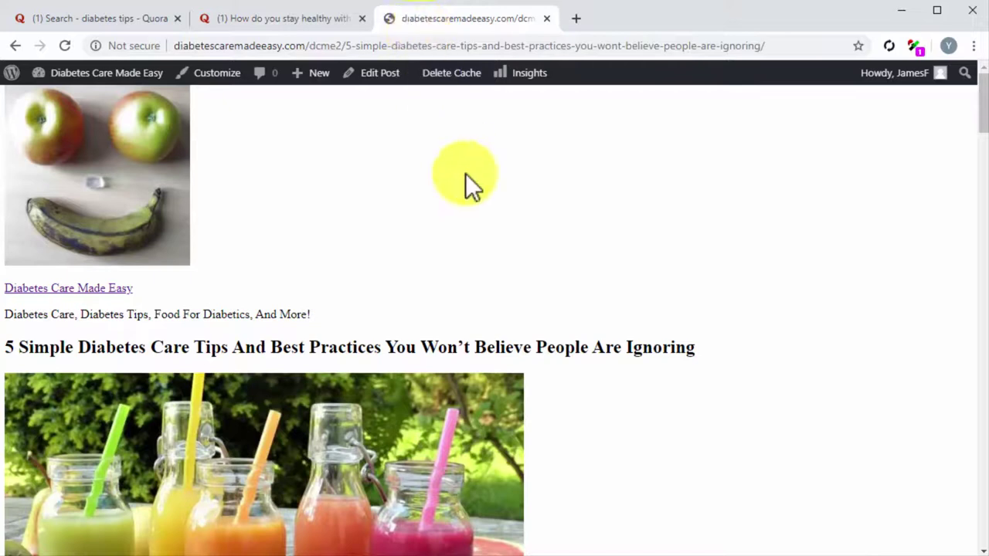
scroll(567, 410, down, 2)
scroll(567, 410, down, 5)
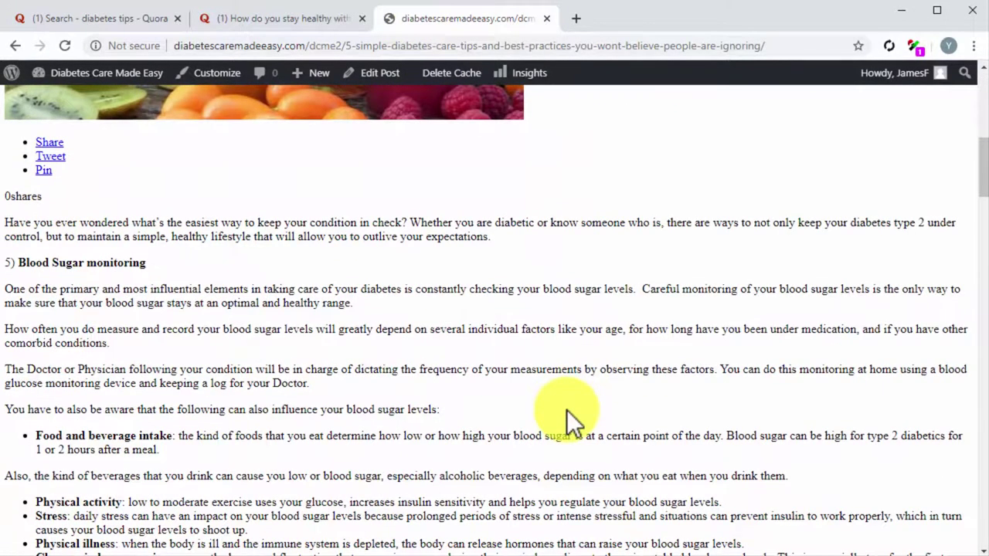
scroll(566, 409, down, 3)
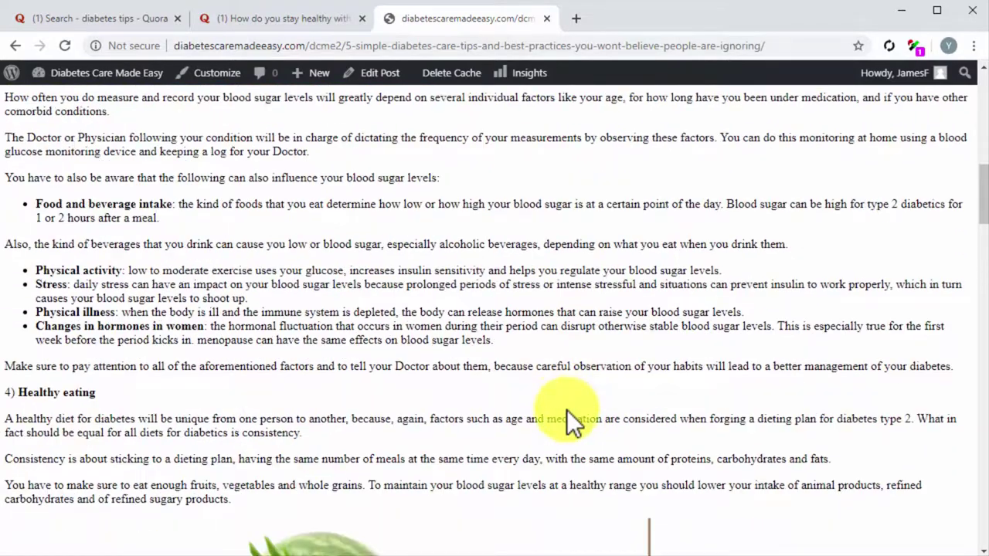
scroll(567, 410, down, 2)
scroll(567, 410, up, 4)
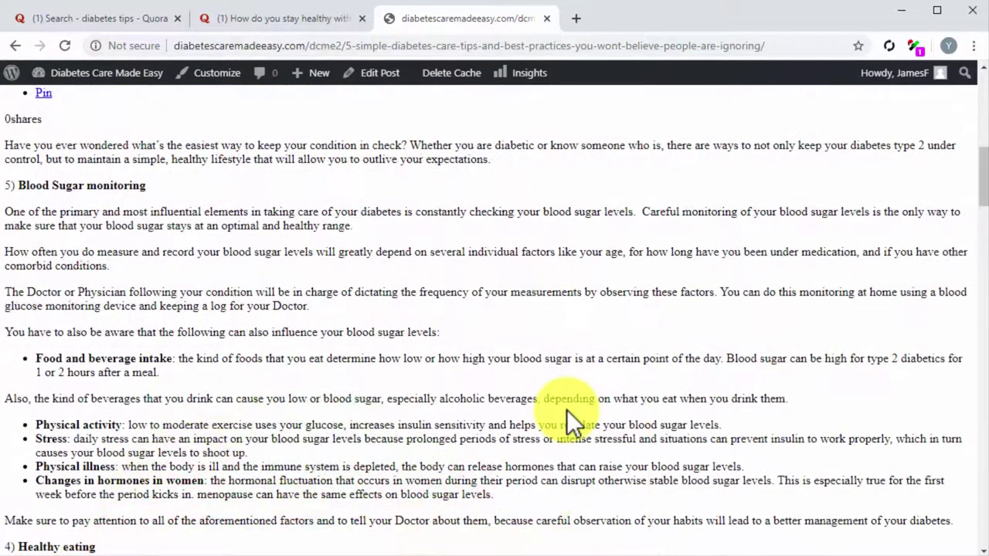
triple_click(325, 306)
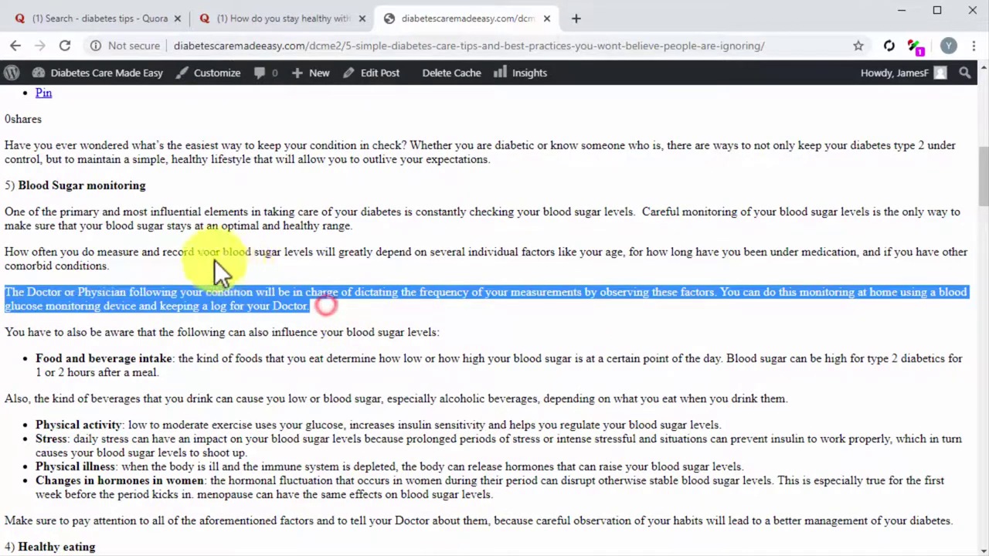
drag(214, 260, 19, 177)
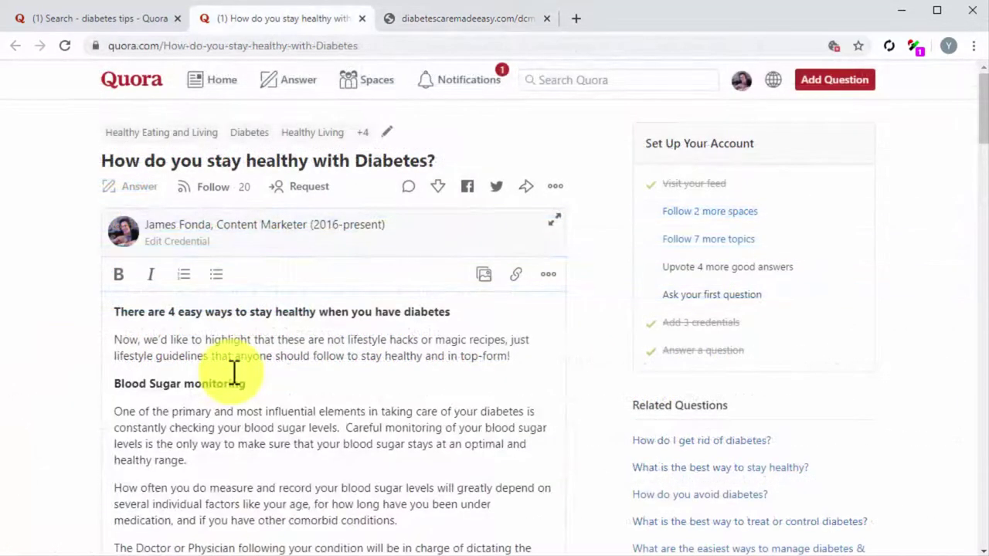
Reword the lifestyle intro phrase to 'Some things you can do to stay on top of your health are'.
scroll(233, 373, down, 3)
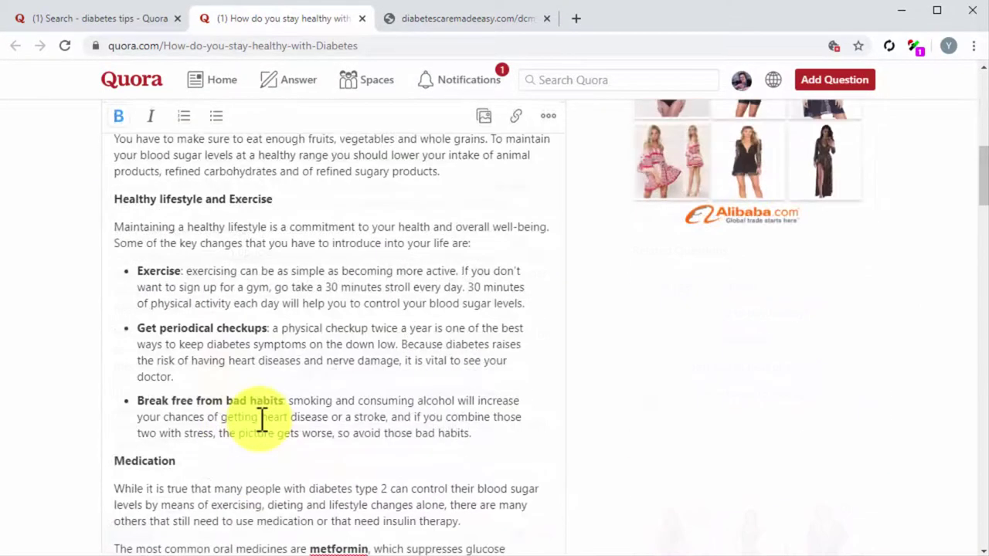
scroll(261, 415, up, 1)
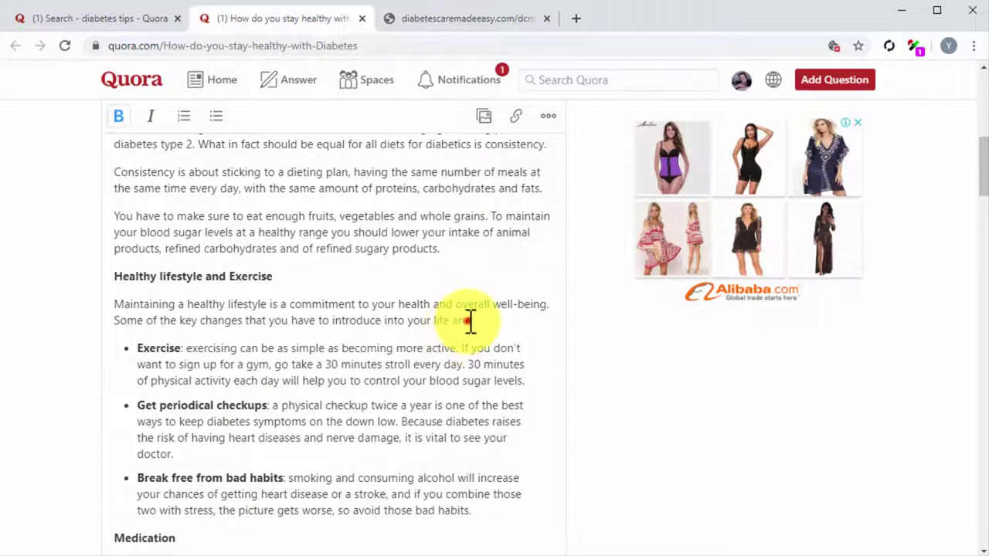
drag(469, 321, 146, 317)
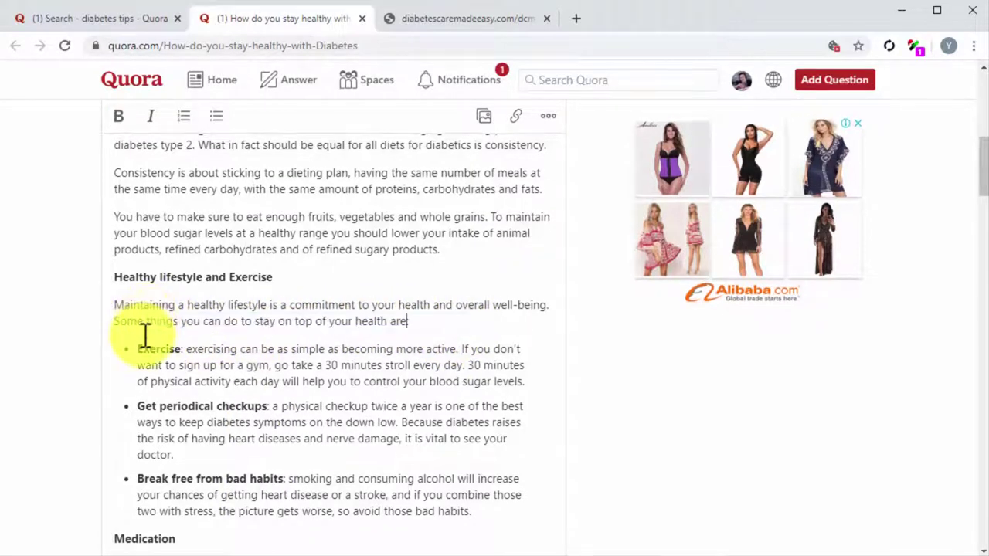
scroll(143, 332, up, 1)
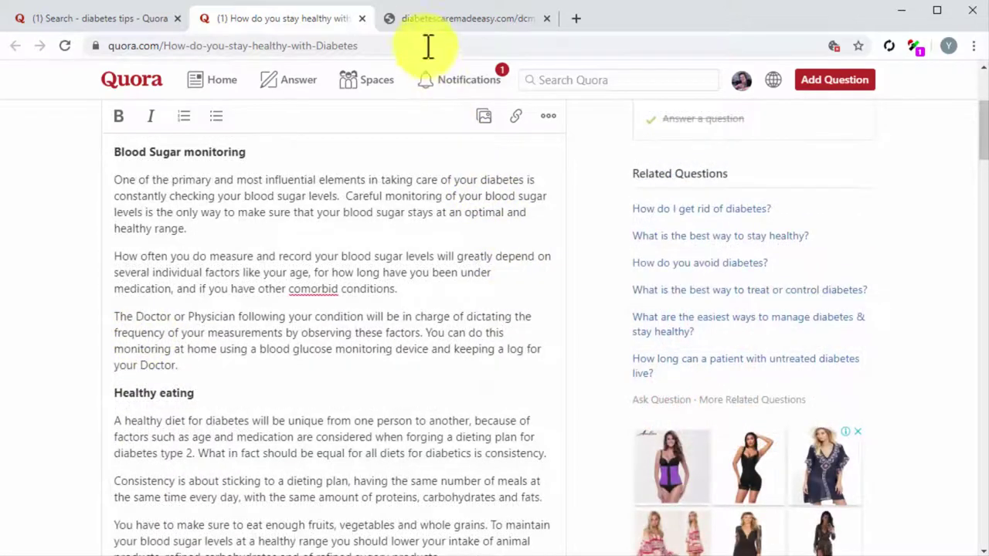
Copy the web address of the blog post's 'Healty Eating For Diabetes' vegetable image.
click(418, 30)
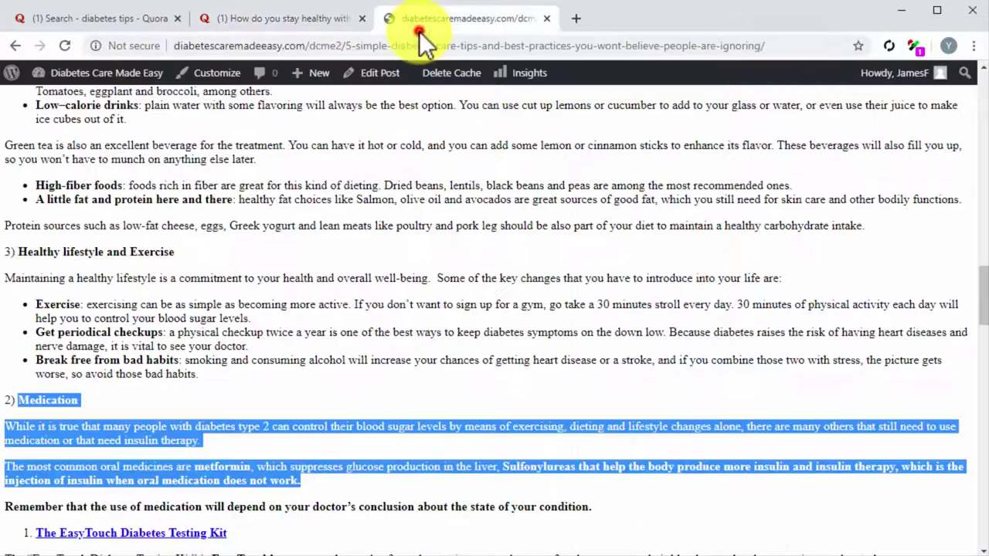
click(443, 258)
scroll(442, 257, up, 6)
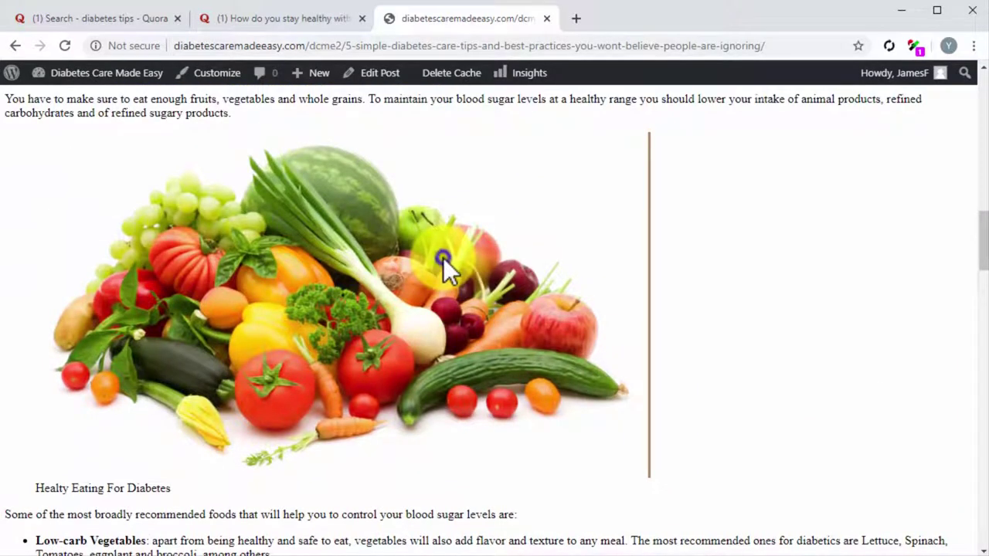
right_click(443, 257)
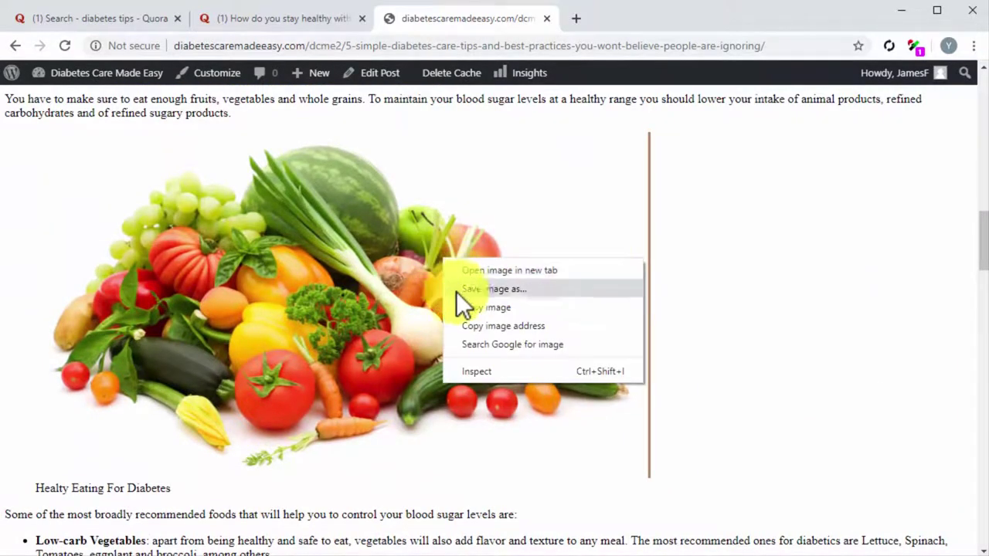
click(474, 325)
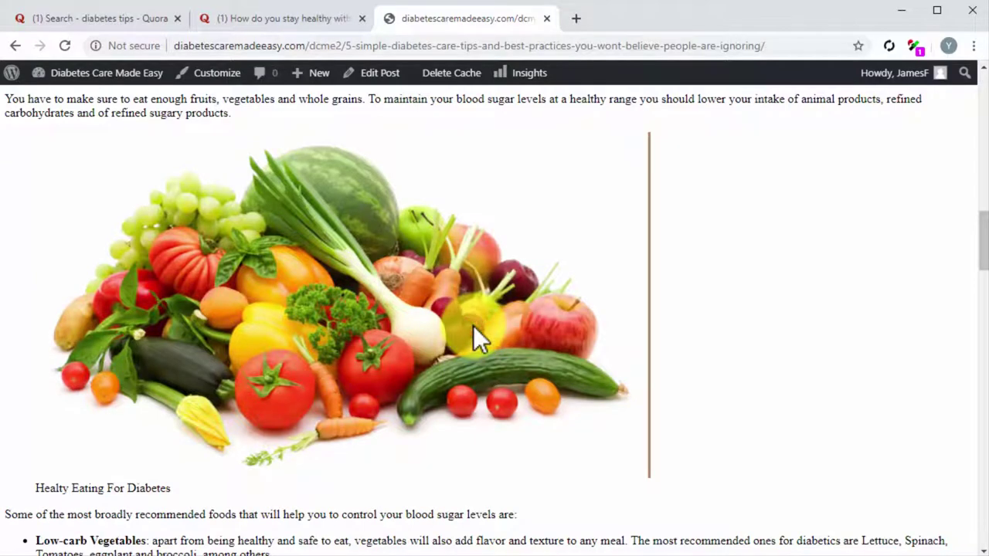
Insert the Diabetes-Care-Food-1024x576.jpg image address on a new line below the Quora introduction.
click(286, 18)
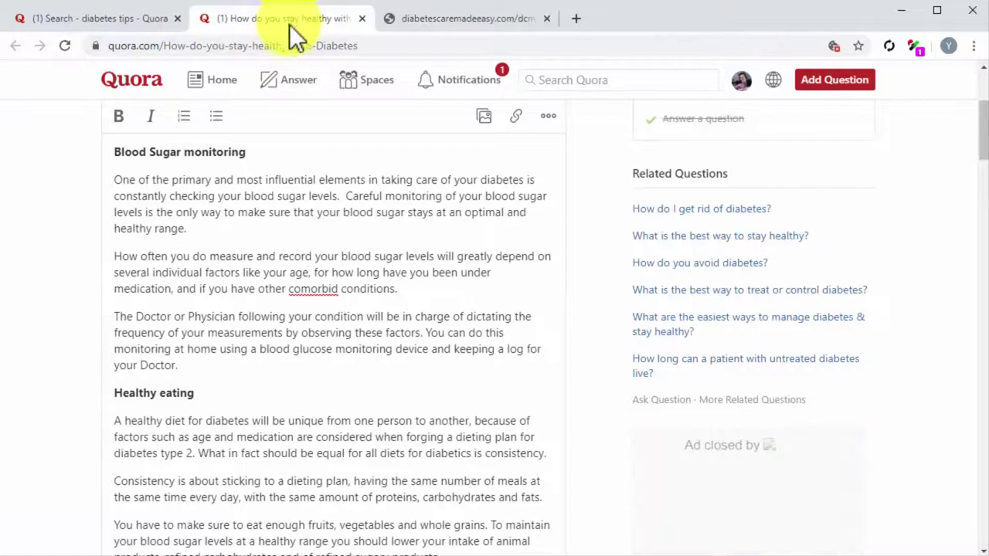
scroll(379, 298, up, 3)
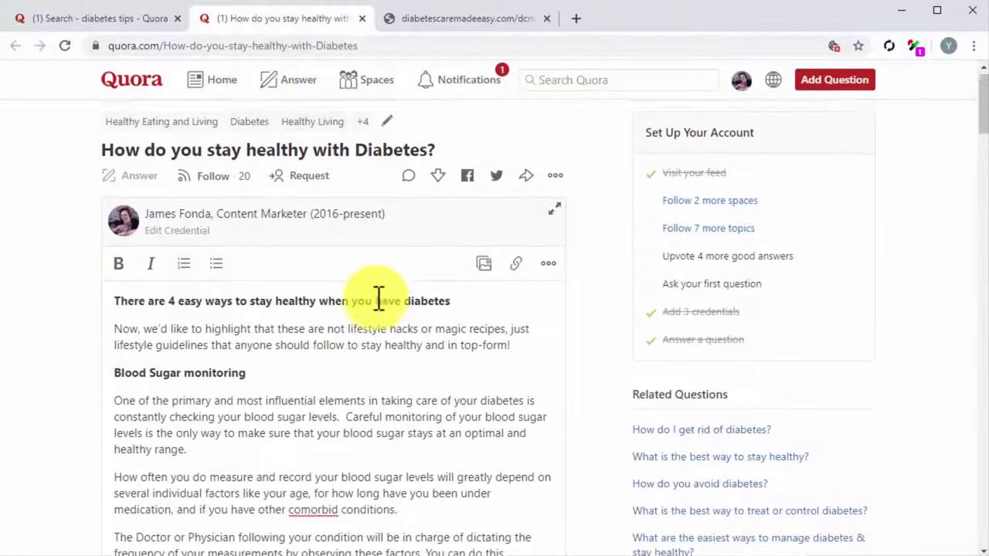
click(529, 365)
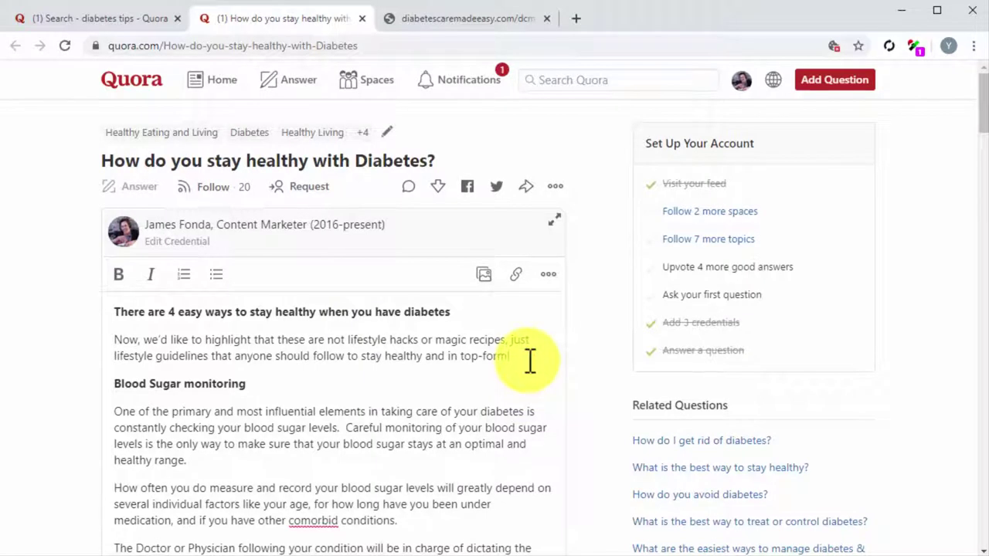
key(Return)
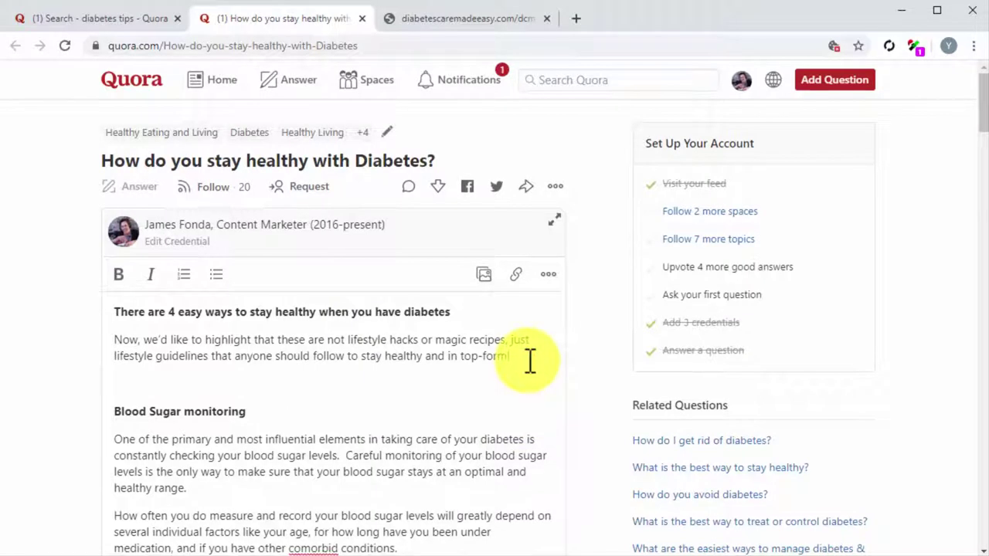
click(512, 278)
key(ctrl+v)
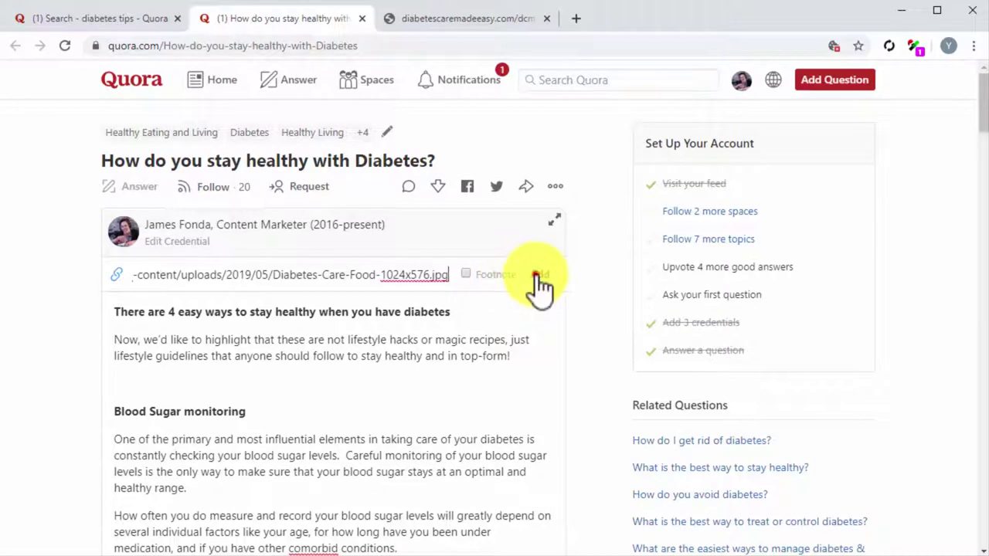
click(537, 276)
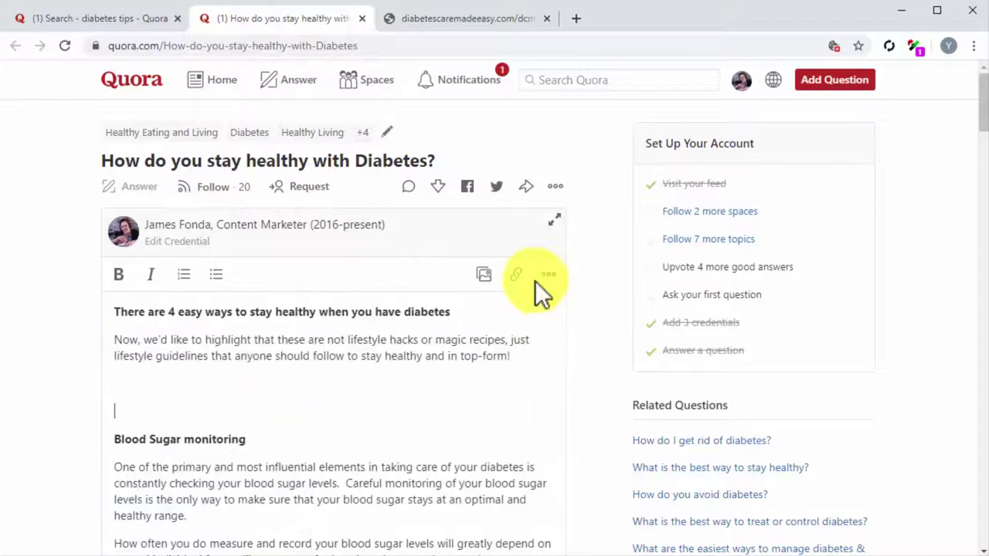
Add a closing paragraph inviting readers to read the entire, more detailed piece via the link below.
scroll(503, 402, down, 7)
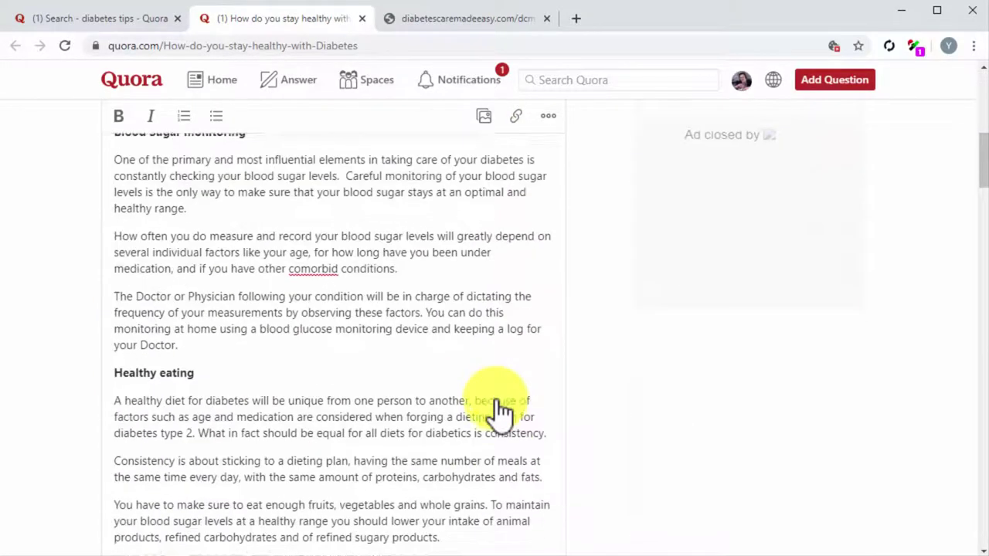
scroll(503, 409, down, 8)
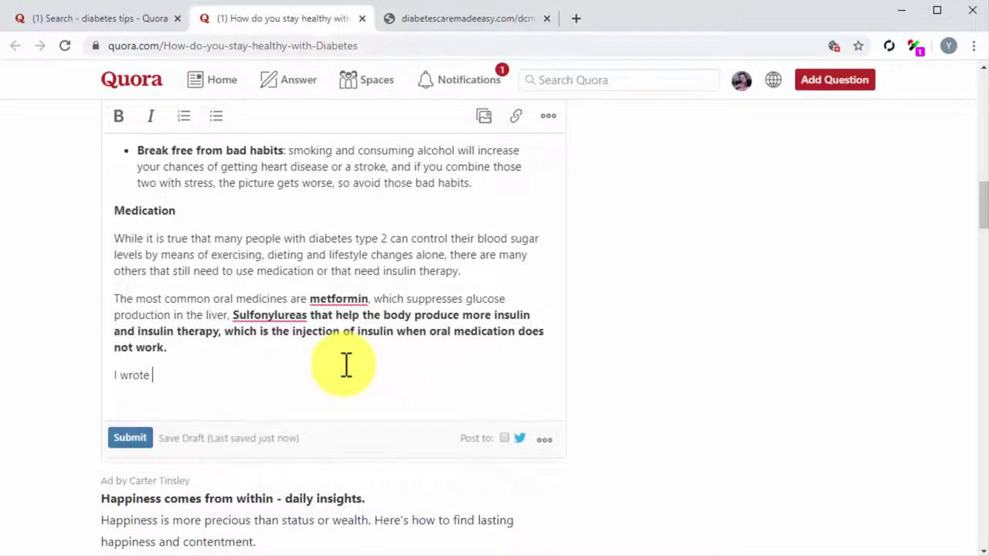
text(an entire piece where I go into more detail. There I also include some other tips and recommendations. You can)
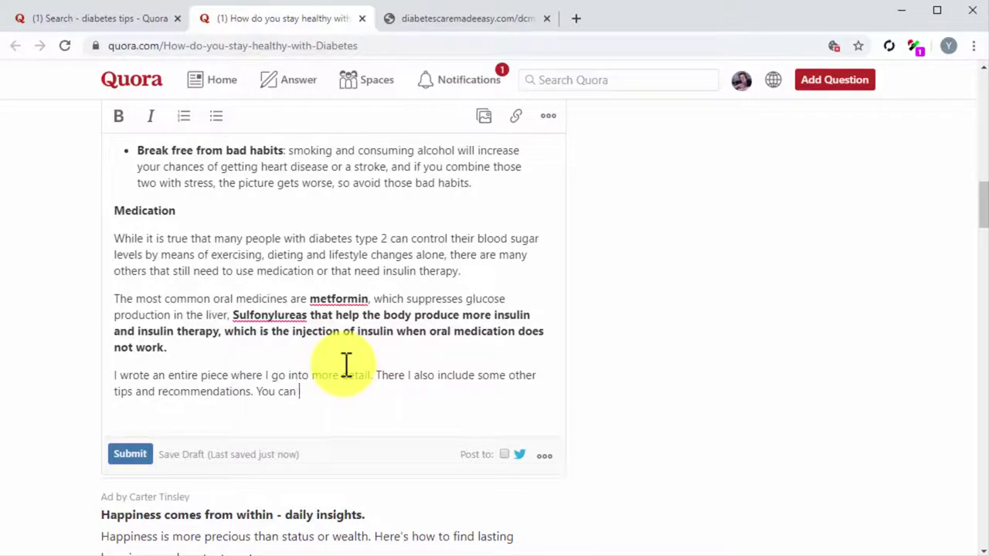
text( read it by clicking on the link below.)
key(Return)
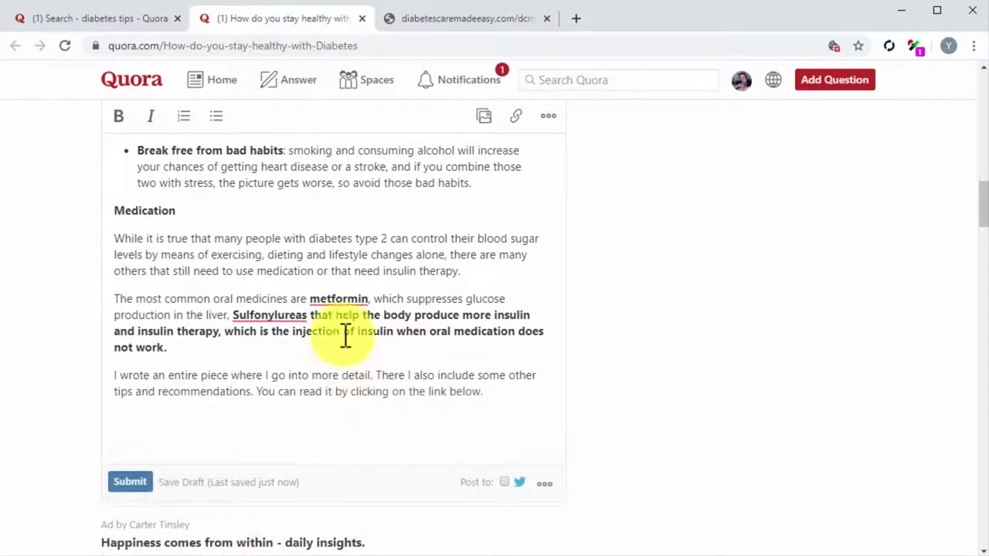
Copy the blog post's web address from its address bar and return to the Quora draft.
click(444, 19)
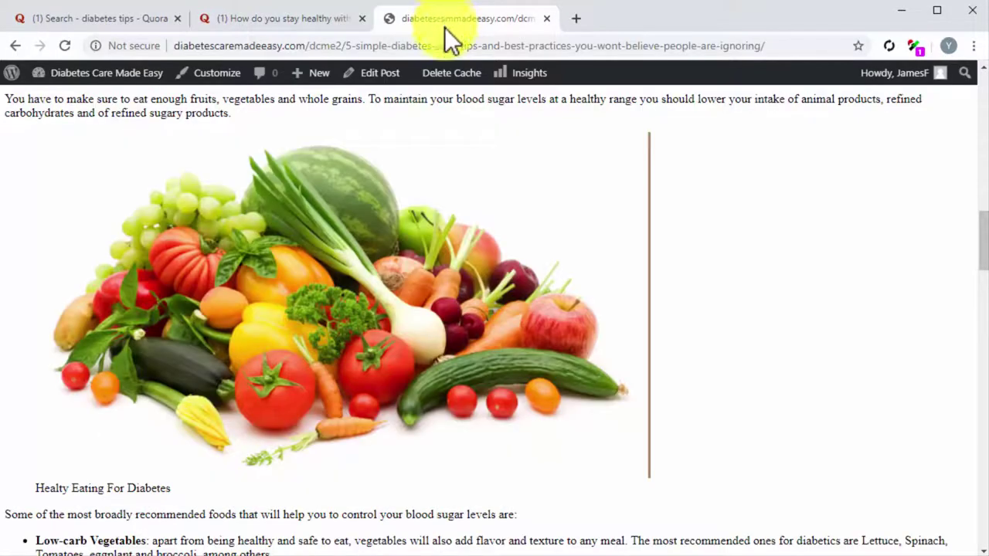
right_click(443, 42)
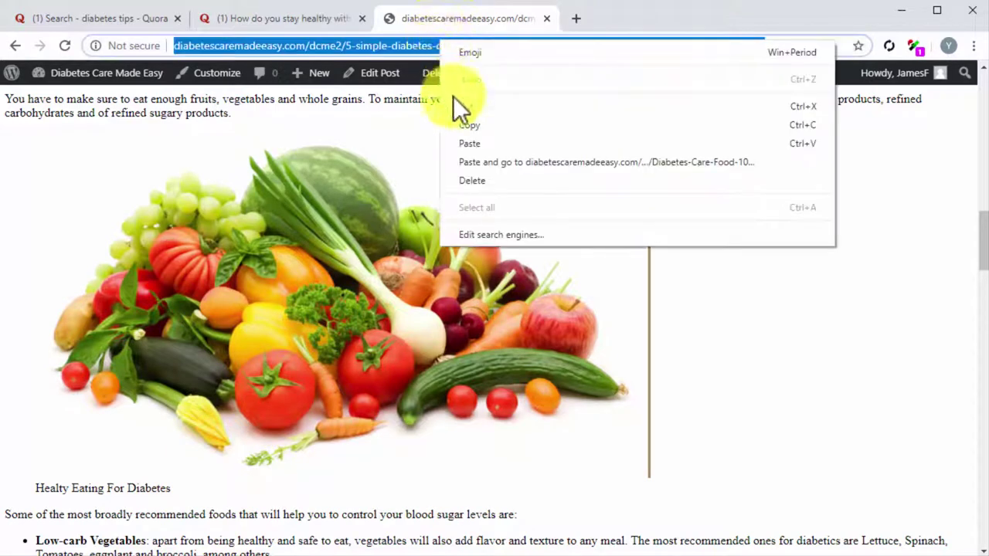
click(463, 125)
click(325, 23)
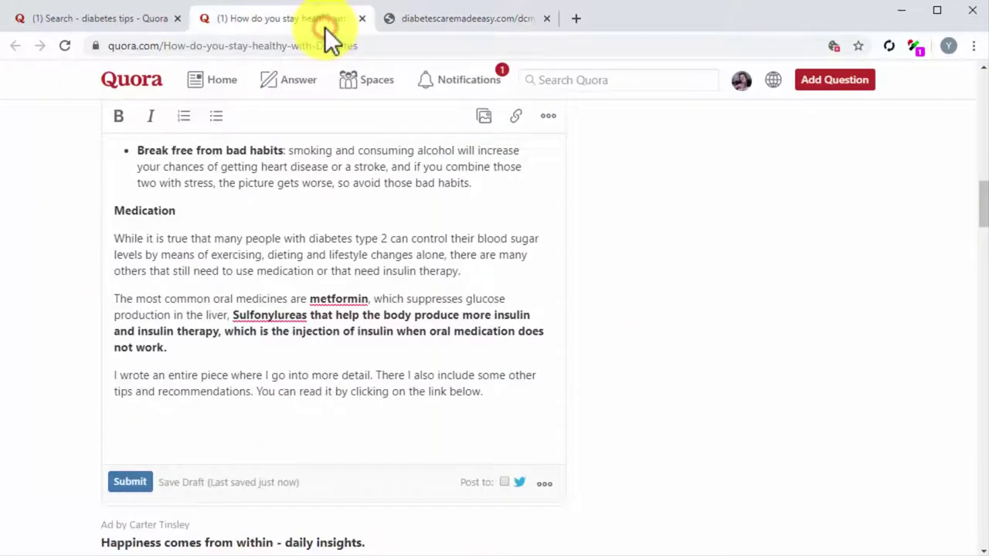
Add the blog post's link below the closing paragraph and publish the answer.
click(515, 120)
key(ctrl+v)
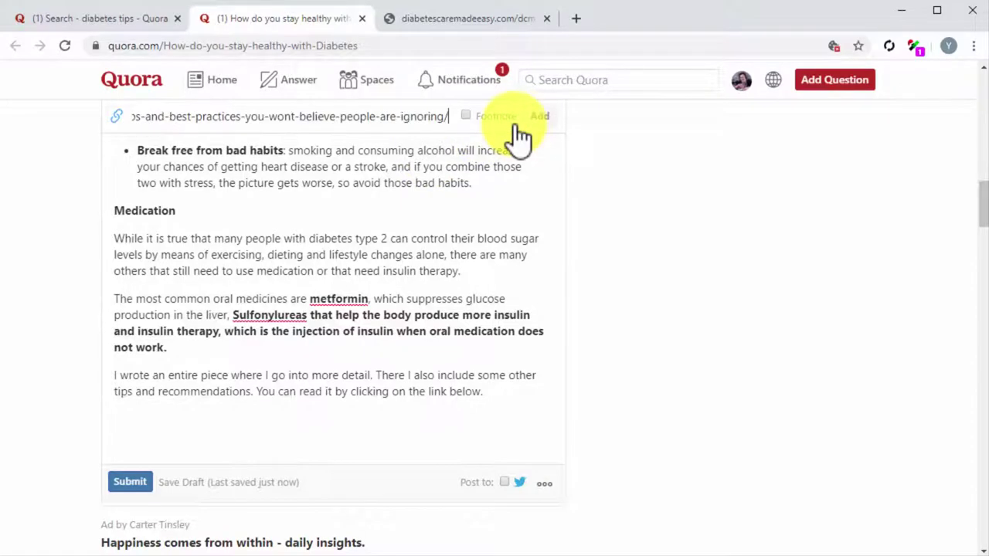
click(533, 117)
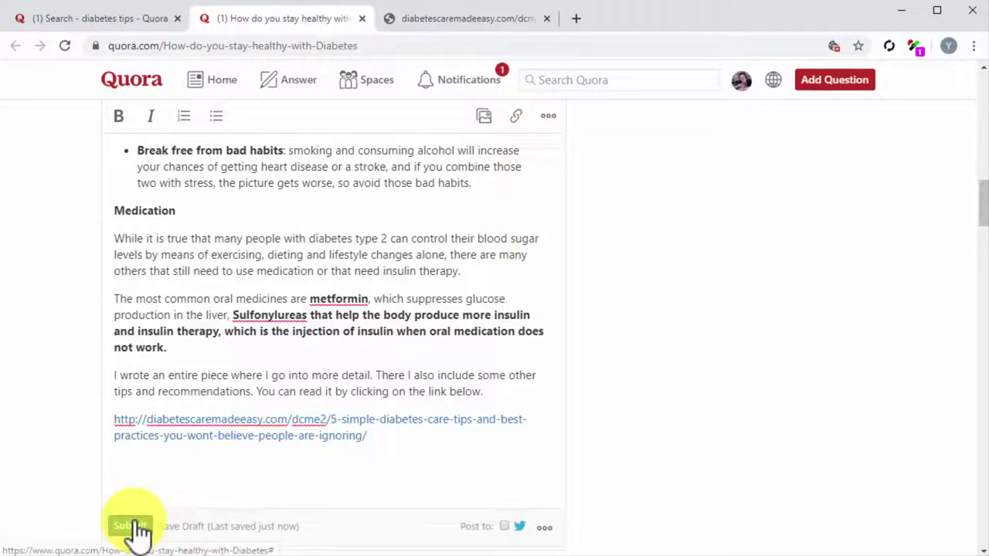
click(131, 526)
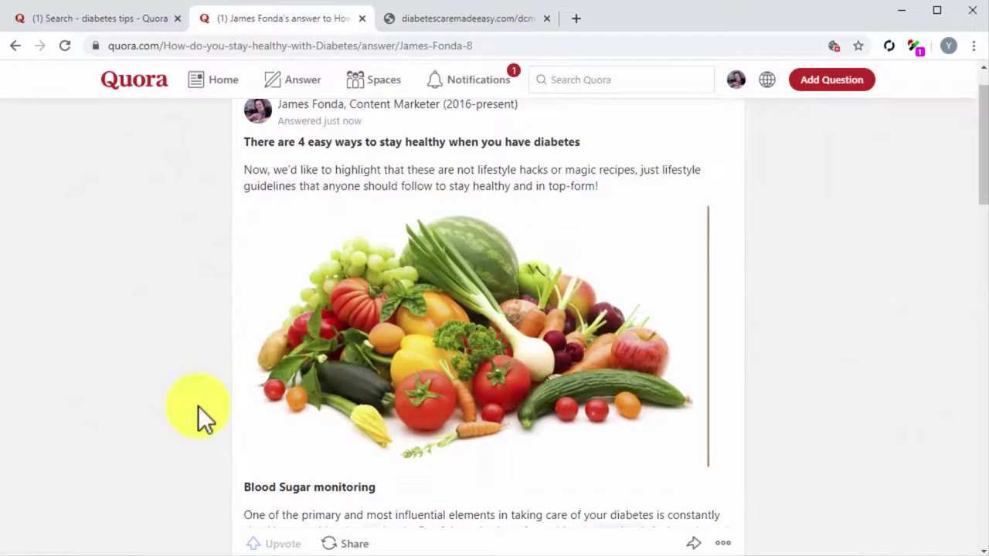
Scroll through the published answer from the vegetable image and Blood Sugar monitoring to Medication and the closing blog link.
scroll(197, 406, down, 3)
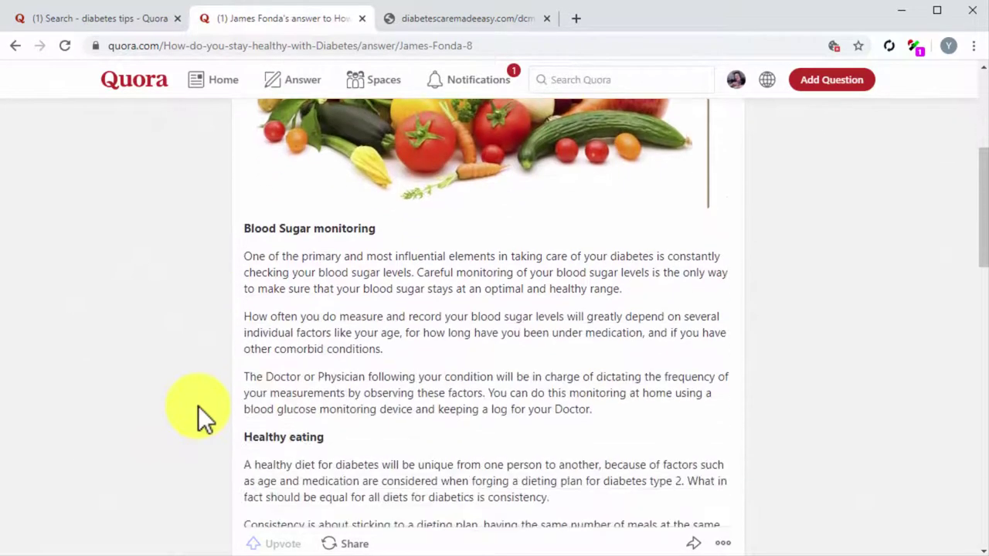
scroll(198, 406, down, 4)
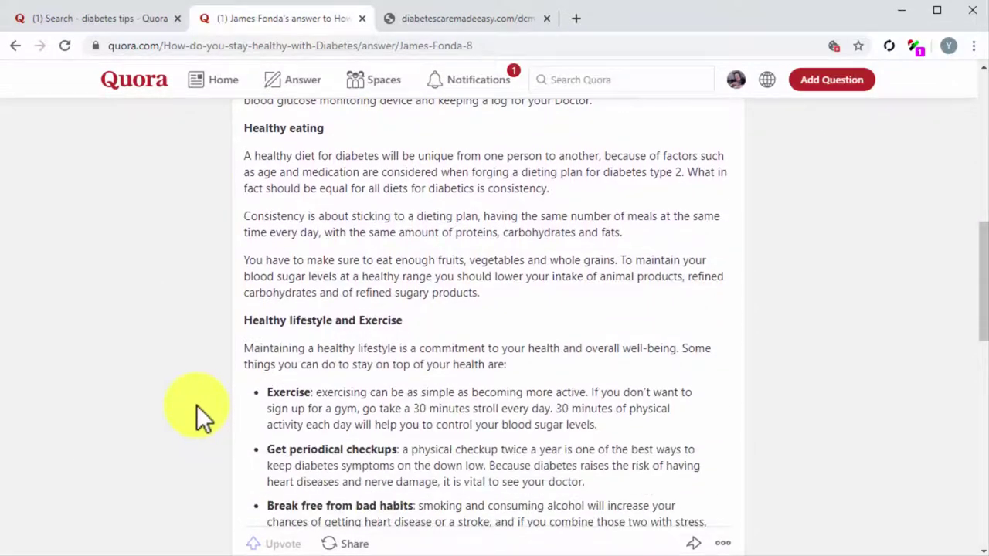
scroll(196, 405, down, 3)
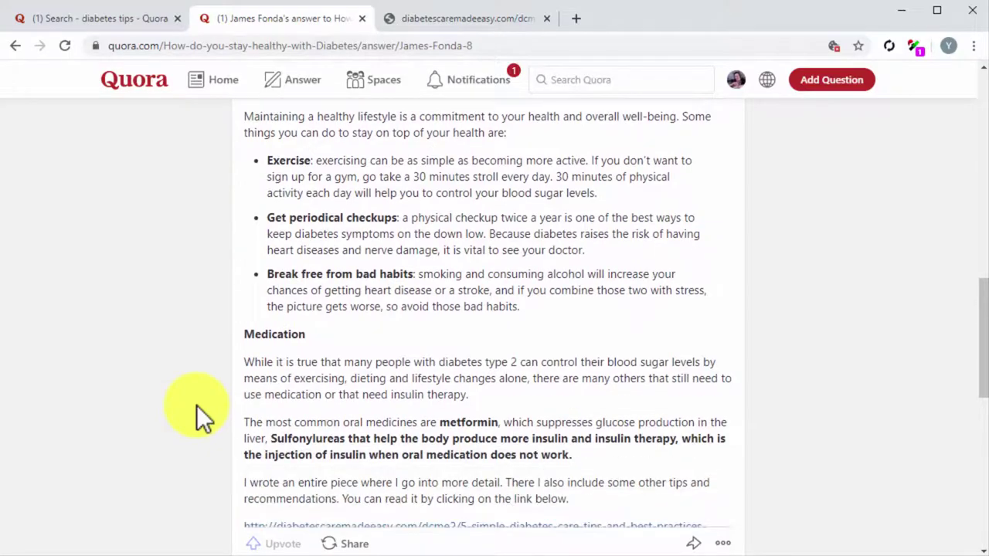